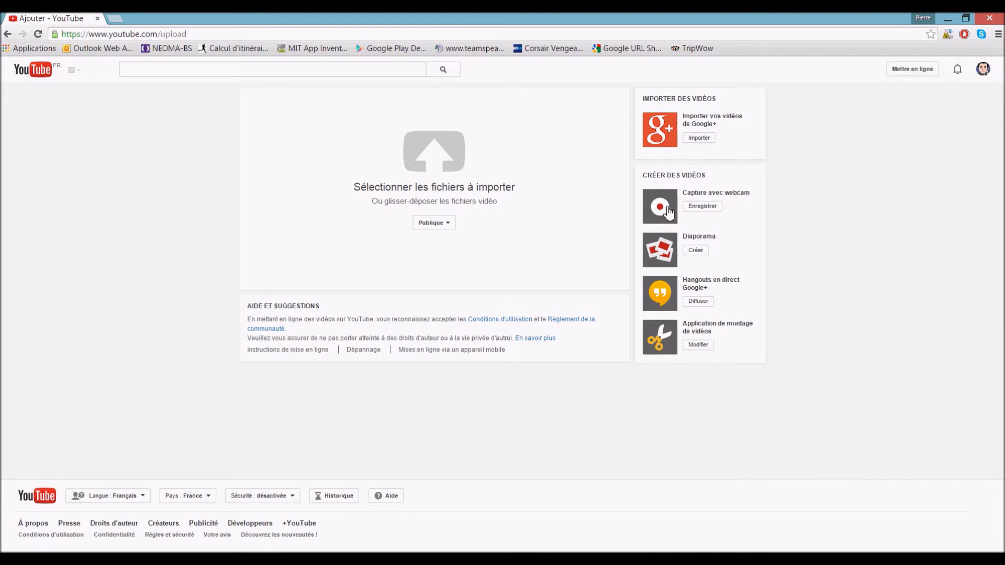
{"action": "left_click_drag", "start_coordinate": [682, 193], "coordinate": [750, 193]}
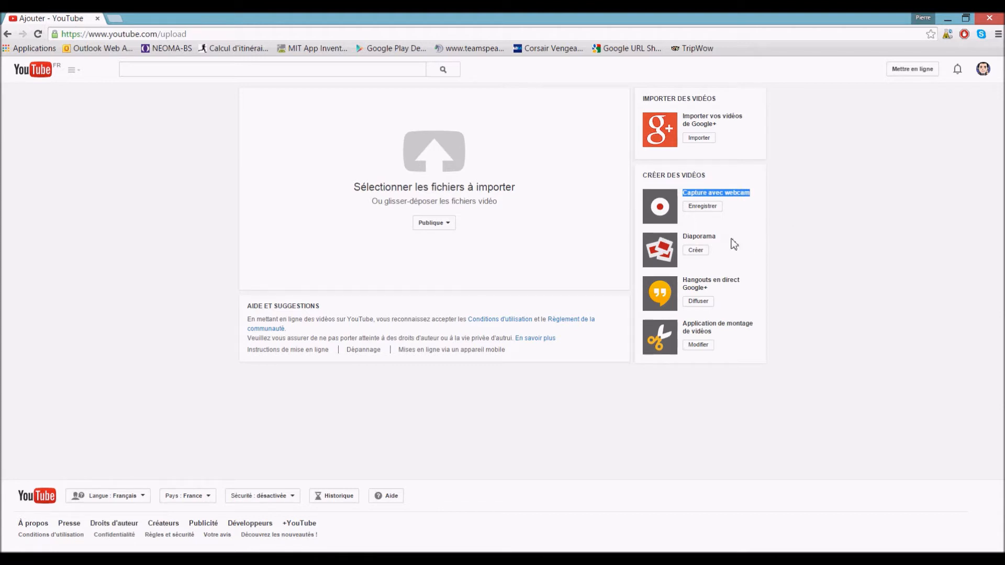
{"action": "left_click_drag", "start_coordinate": [684, 237], "coordinate": [716, 237]}
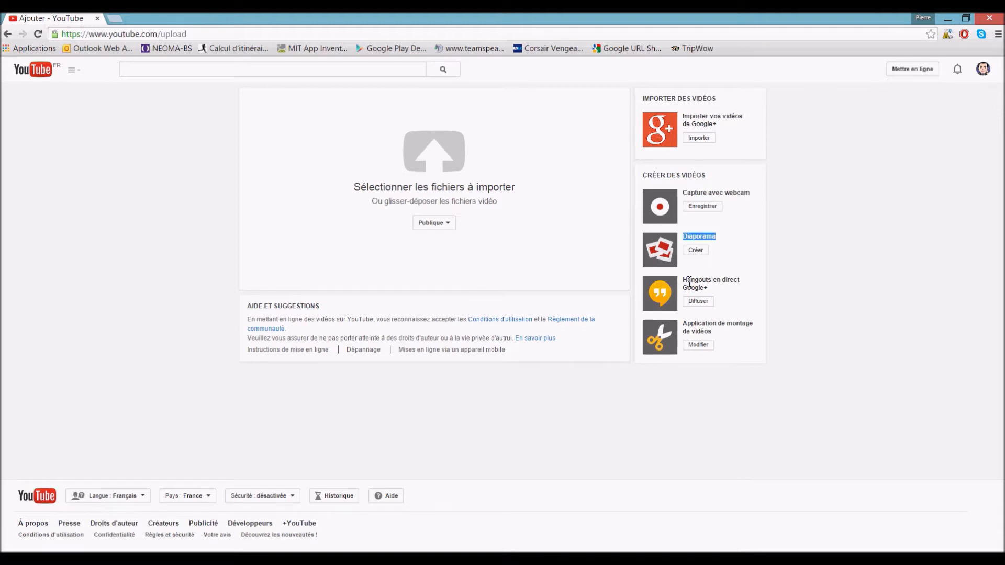
{"action": "left_click_drag", "start_coordinate": [685, 283], "coordinate": [720, 290]}
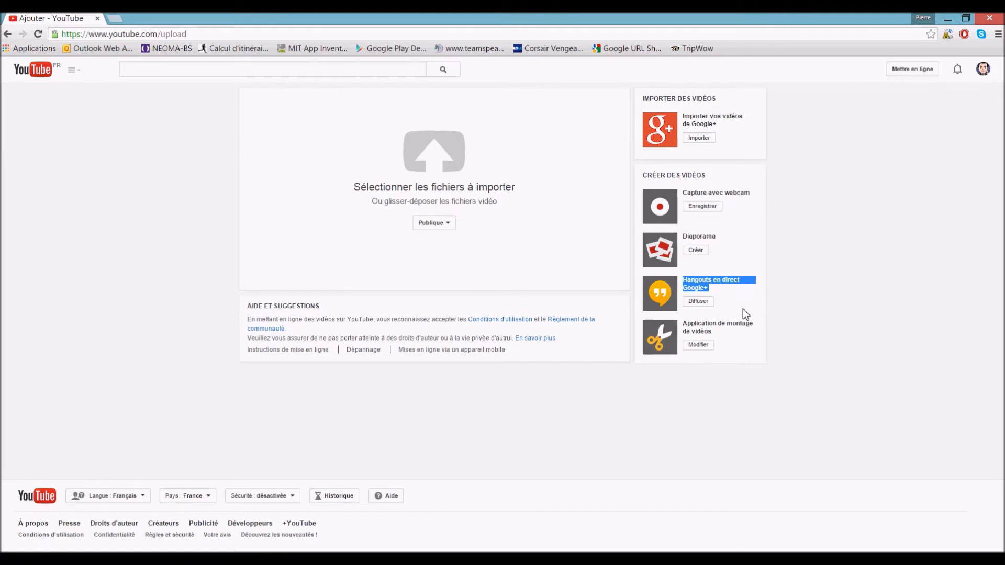
{"action": "left_click_drag", "start_coordinate": [717, 335], "coordinate": [682, 325]}
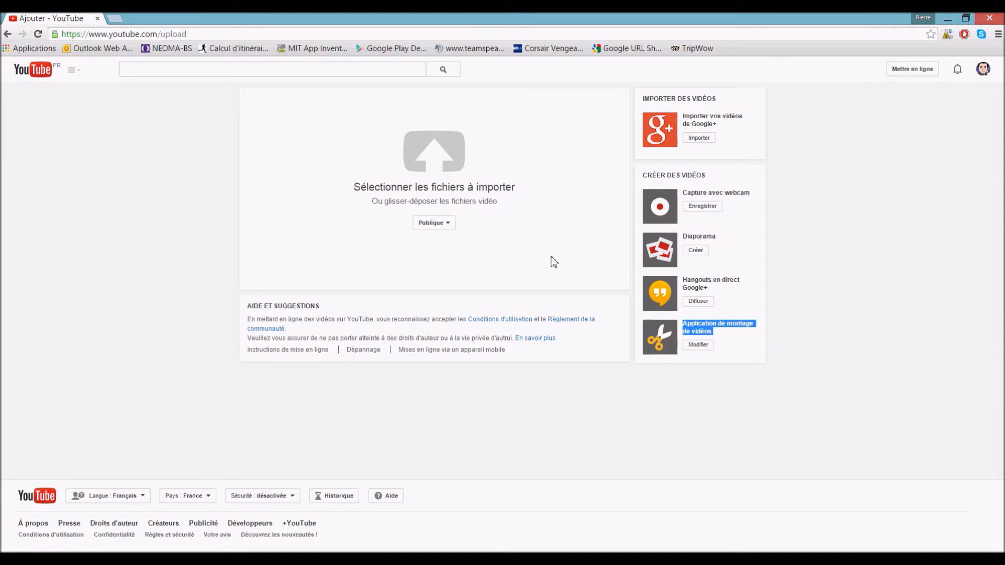
Upload Tuto_PhotoInVideo.wmv from the desktop with the visibility set to Publique
{"action": "left_click", "coordinate": [430, 227]}
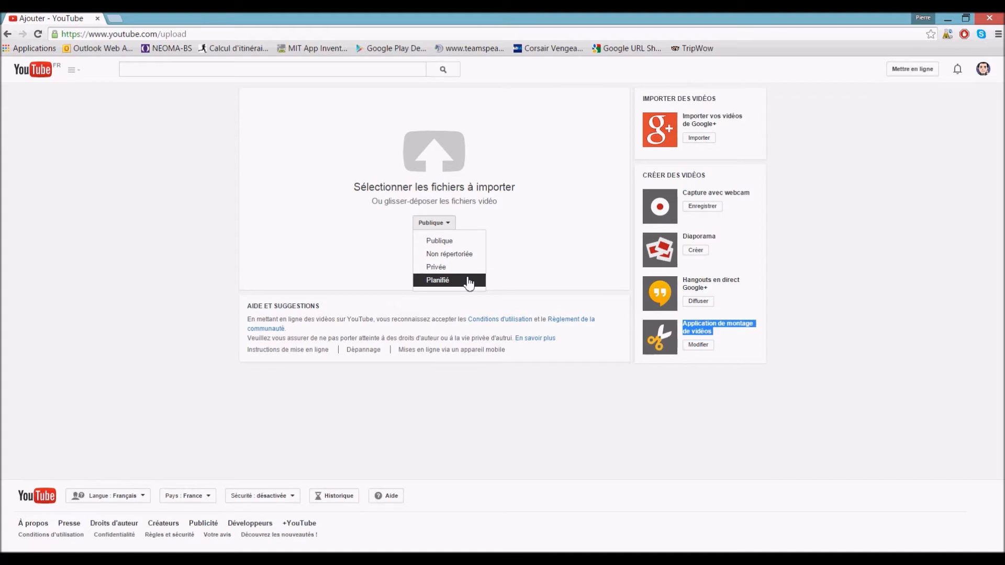
{"action": "left_click", "coordinate": [449, 242]}
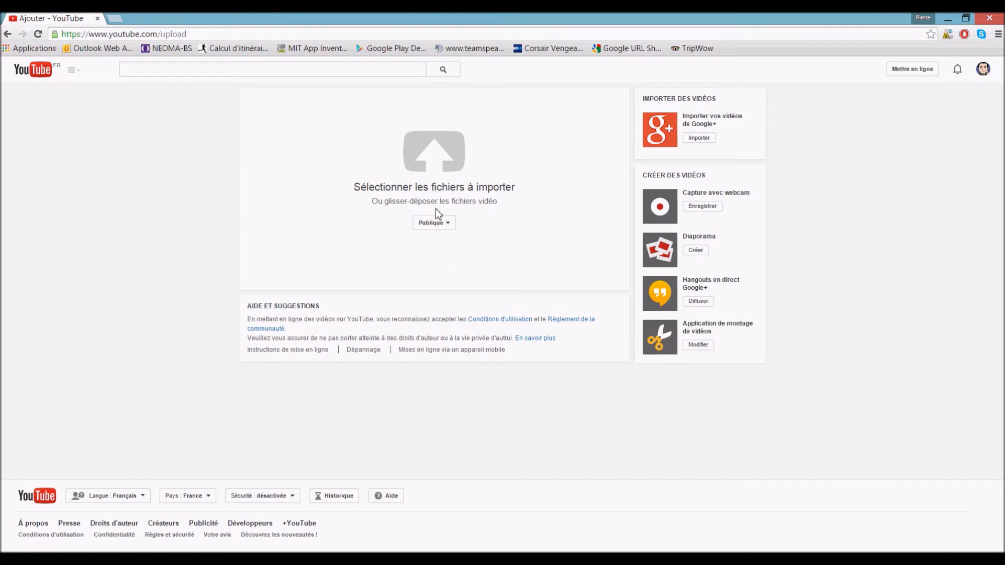
{"action": "left_click", "coordinate": [433, 160]}
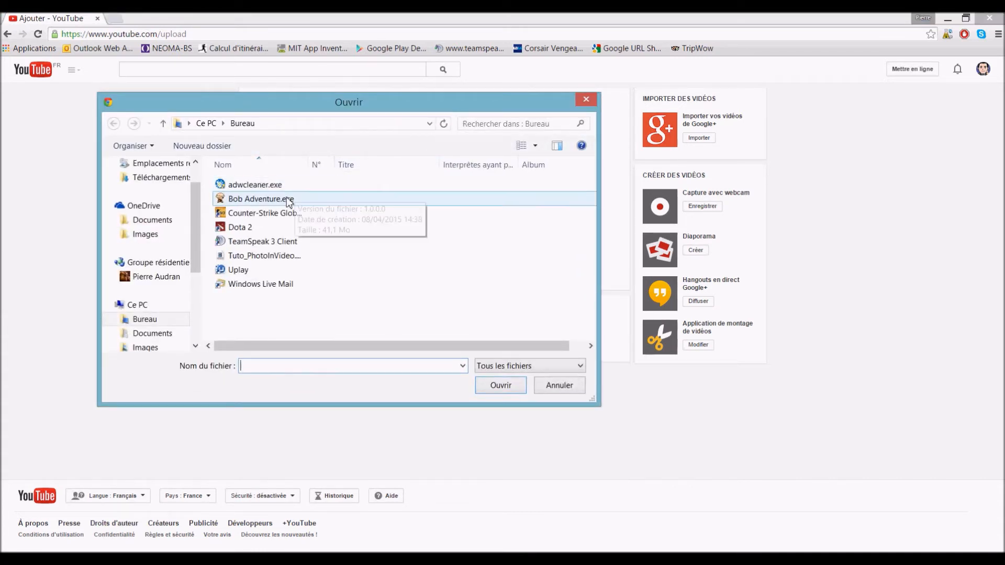
{"action": "left_click", "coordinate": [270, 255]}
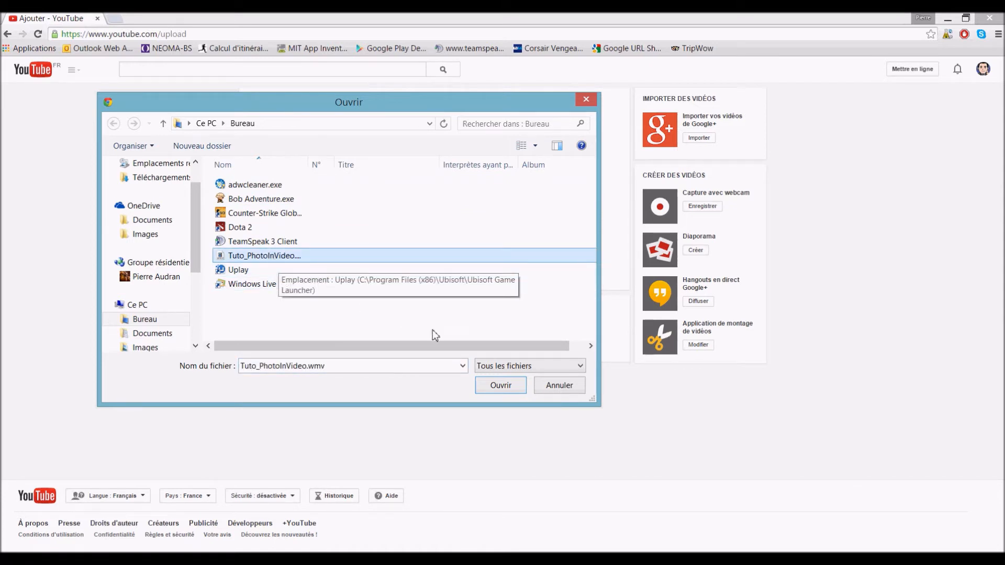
{"action": "left_click", "coordinate": [494, 387]}
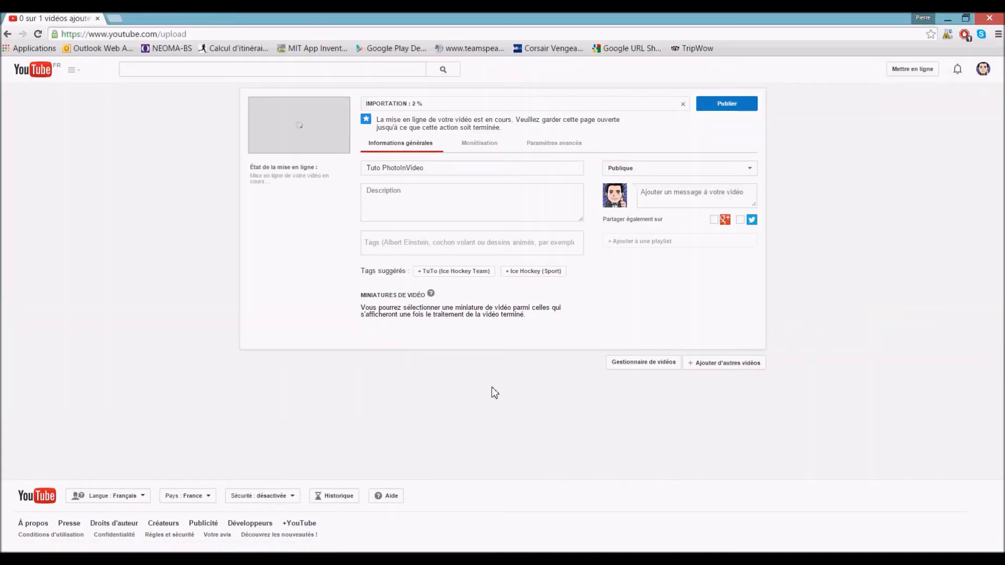
Replace the video's title with "[Tuto] ....." and enter "Blablabla" as its description
{"action": "left_click", "coordinate": [432, 168]}
{"action": "left_click_drag", "start_coordinate": [432, 168], "coordinate": [355, 168]}
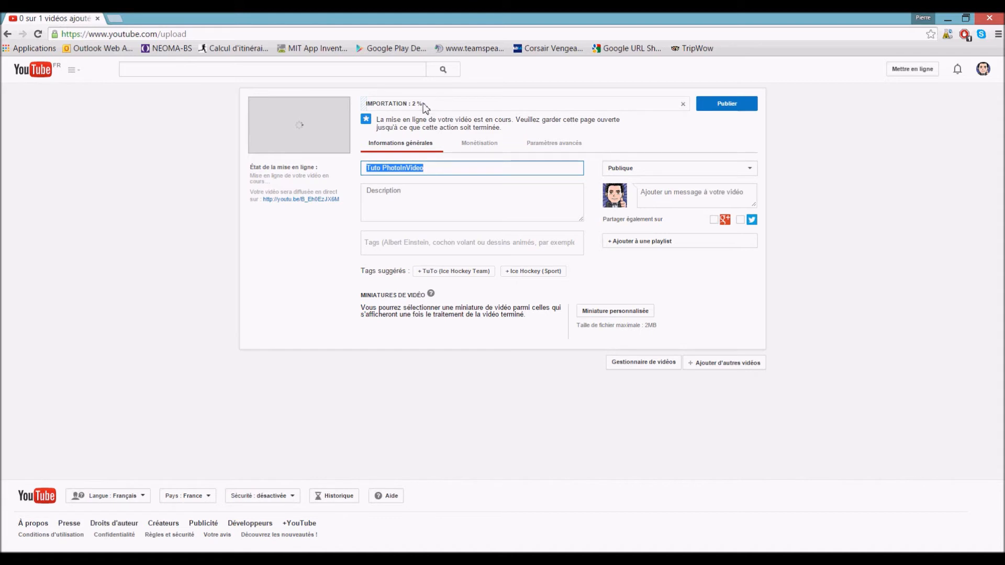
{"action": "mouse_move", "coordinate": [421, 169]}
{"action": "left_mouse_down"}
{"action": "mouse_move", "coordinate": [375, 171]}
{"action": "mouse_move", "coordinate": [425, 179]}
{"action": "left_mouse_up"}
{"action": "key", "text": "BackSpace"}
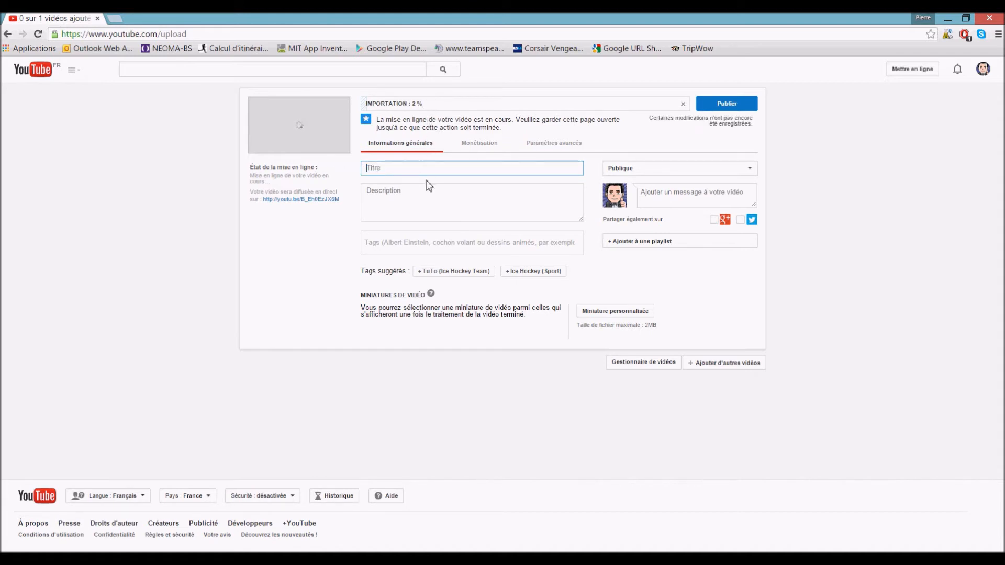
{"action": "type", "text": "[T"}
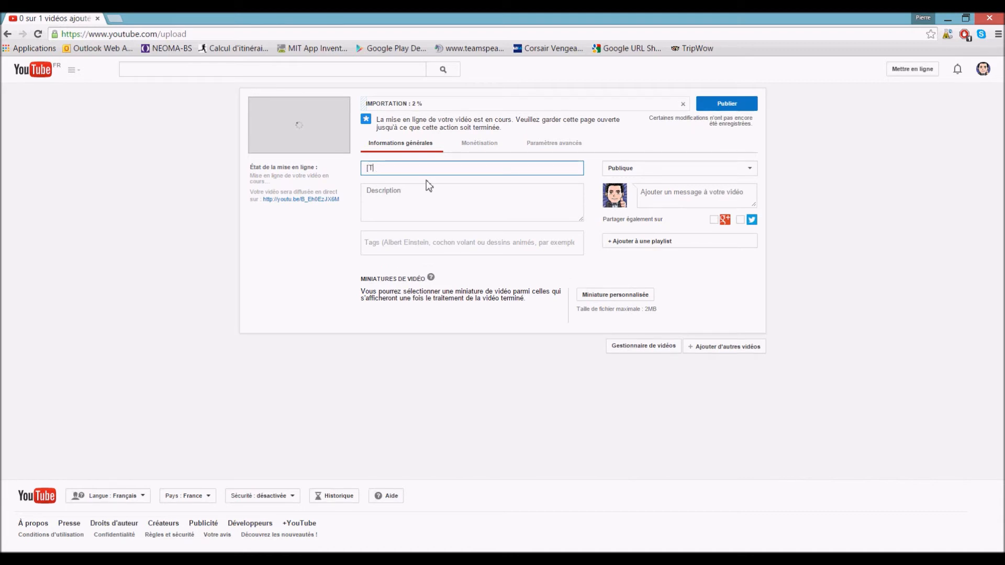
{"action": "type", "text": "uto] ....."}
{"action": "left_click", "coordinate": [417, 204]}
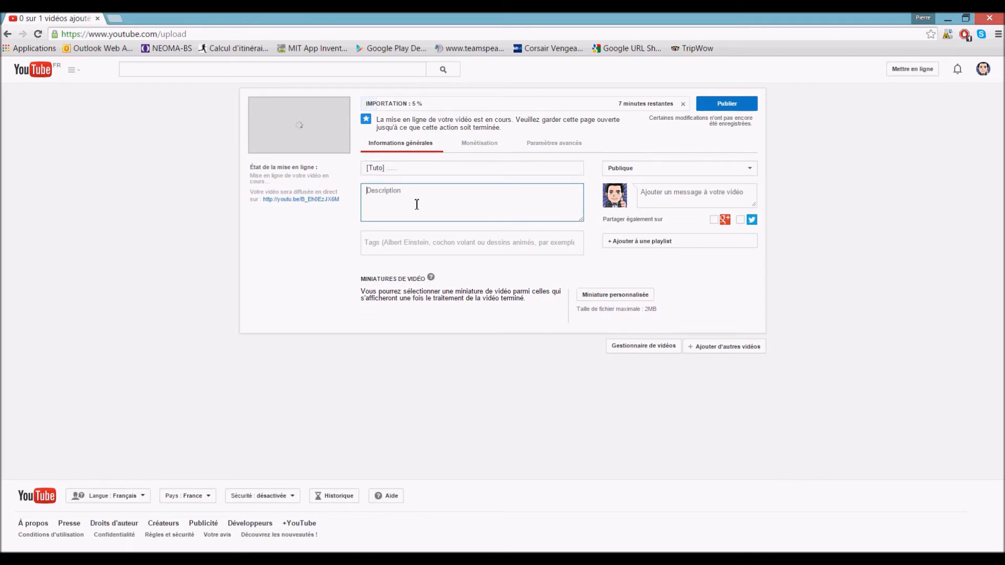
{"action": "type", "text": "Blablabla"}
Add the tags "youtube" and "video" to the video
{"action": "left_click", "coordinate": [397, 242]}
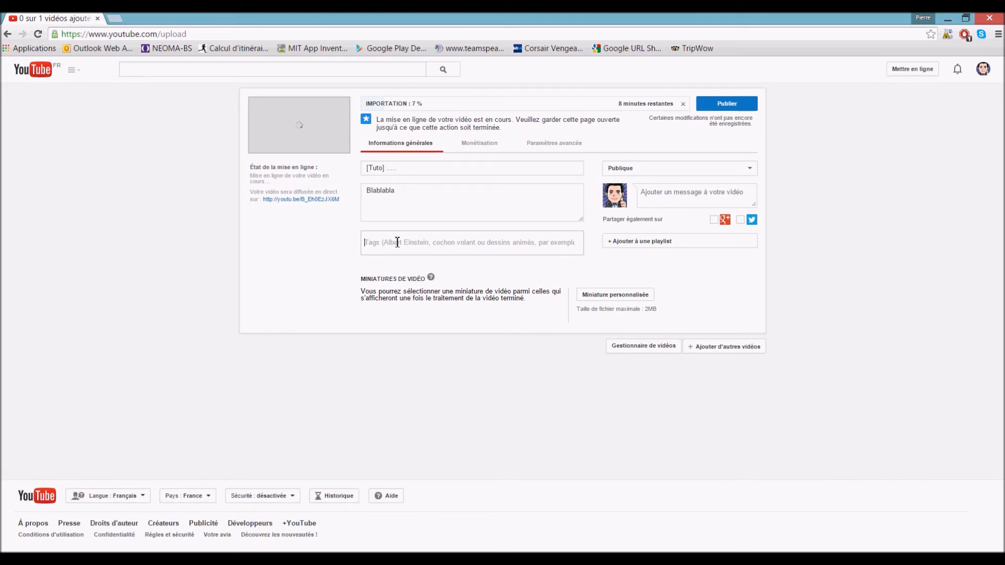
{"action": "left_click", "coordinate": [397, 243]}
{"action": "type", "text": "youtube"}
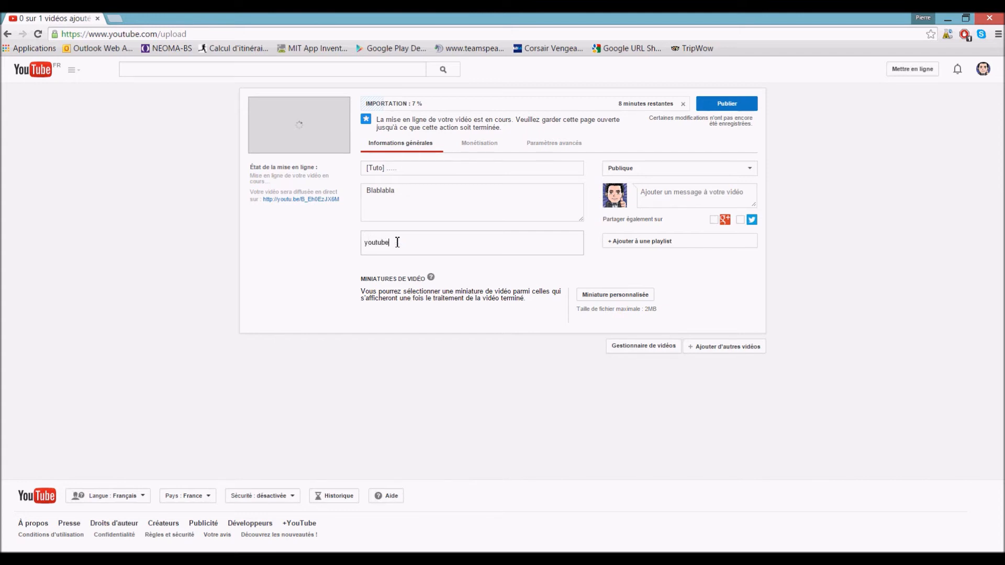
{"action": "key", "text": "Return"}
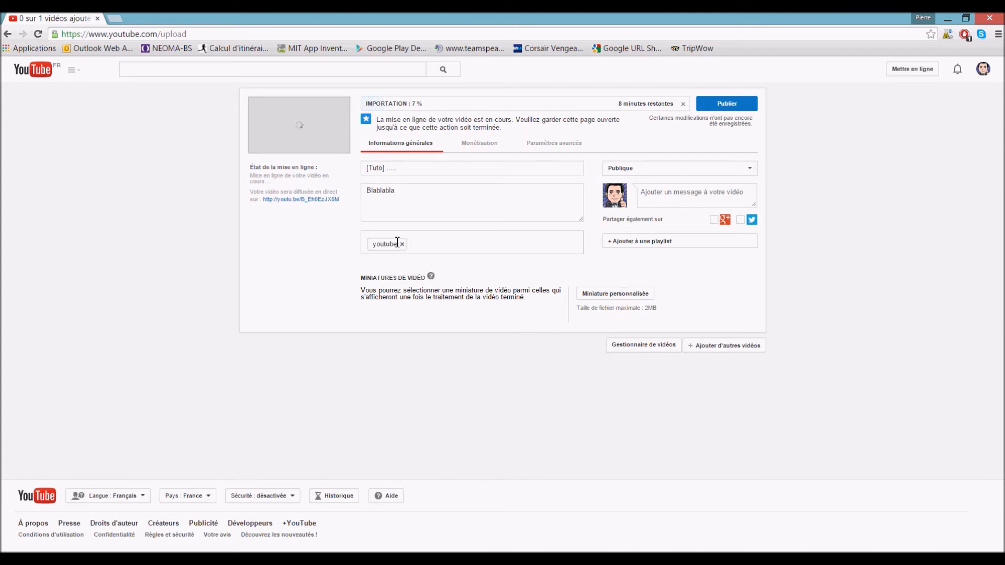
{"action": "type", "text": "video"}
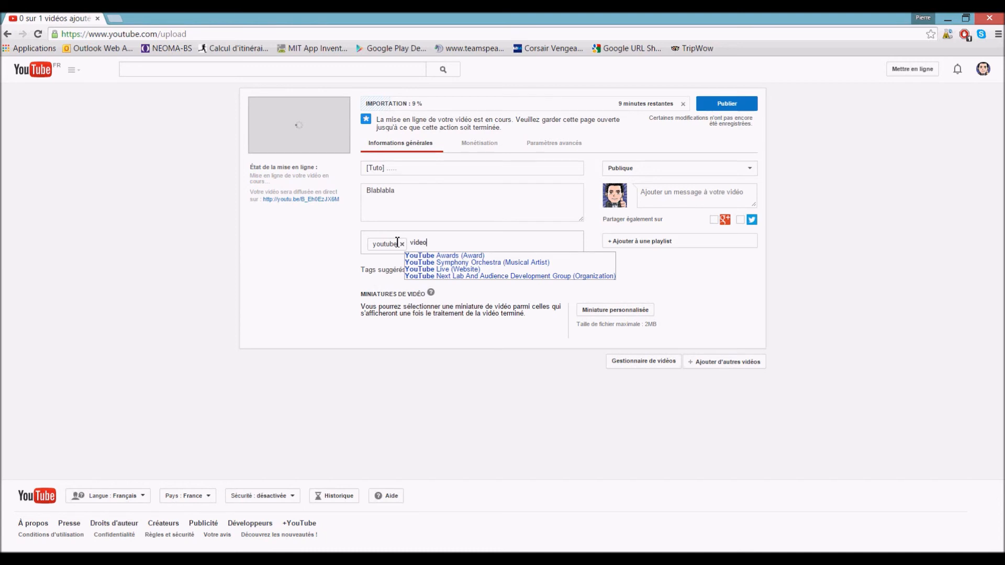
{"action": "key", "text": "Return"}
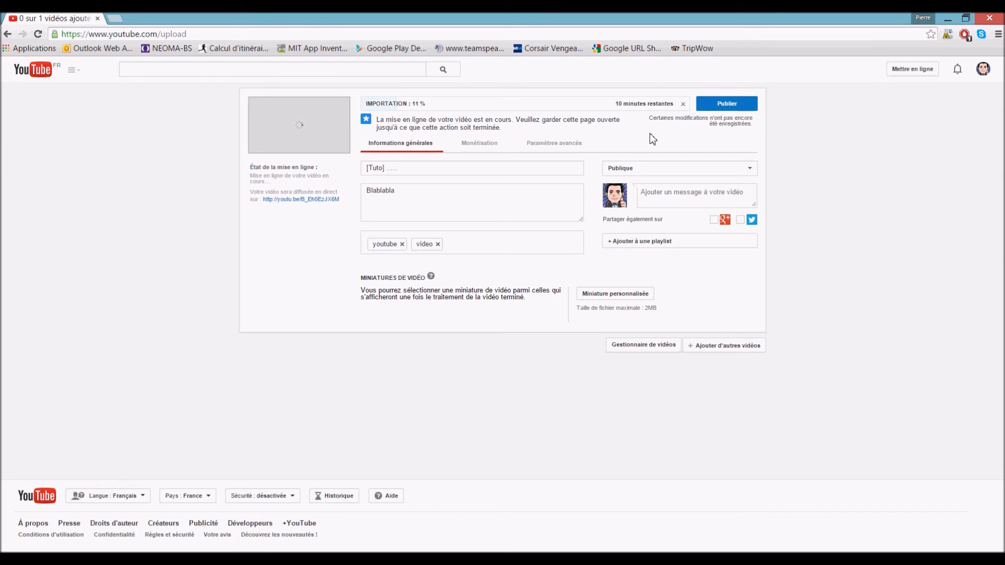
In the video's advanced settings, choose Tous for the comments that are allowed
{"action": "left_click", "coordinate": [486, 146]}
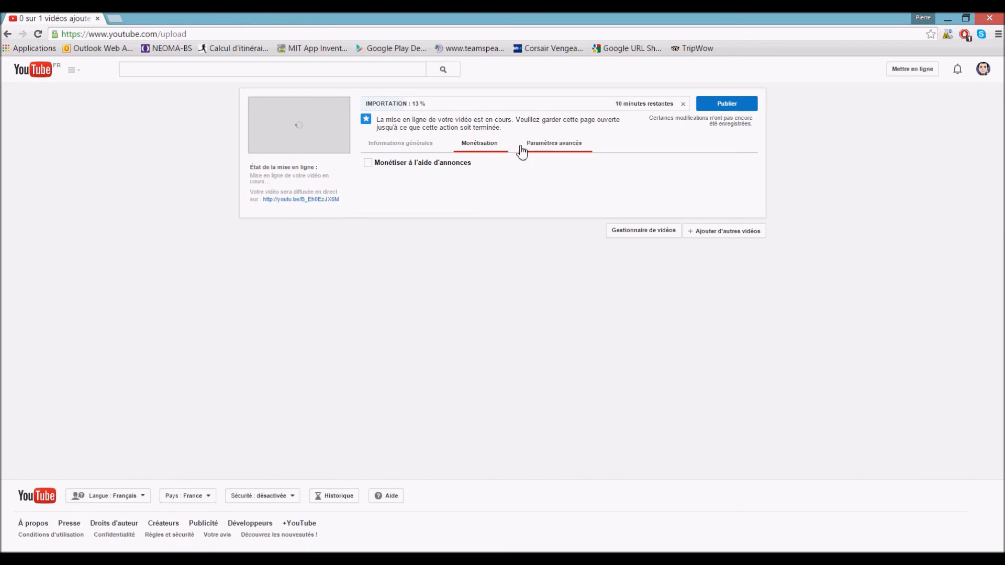
{"action": "left_click", "coordinate": [547, 149]}
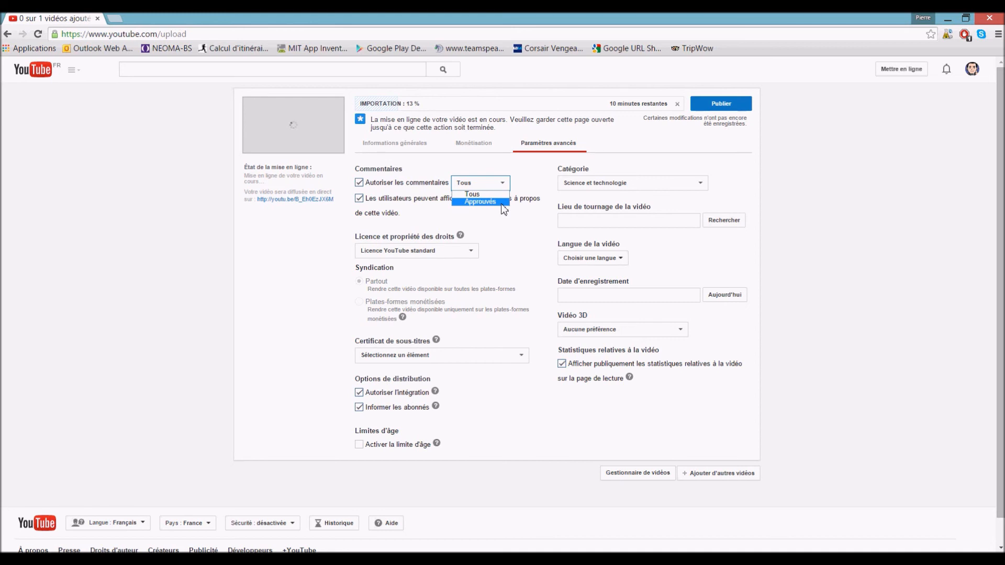
{"action": "key", "text": "Up"}
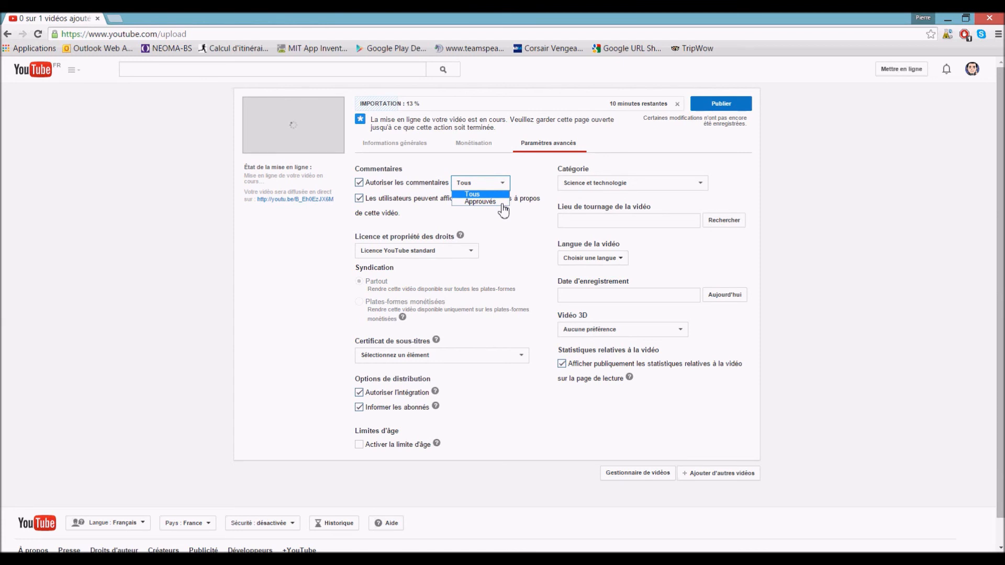
{"action": "key", "text": "Return"}
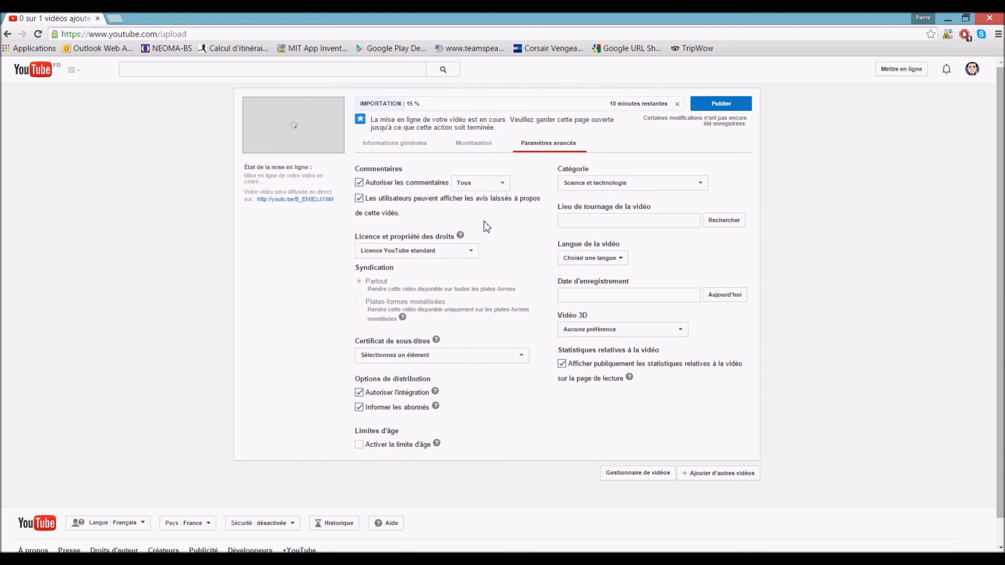
Select Licence YouTube standard as the video's licence and Science et technologie as its category
{"action": "left_click", "coordinate": [431, 252]}
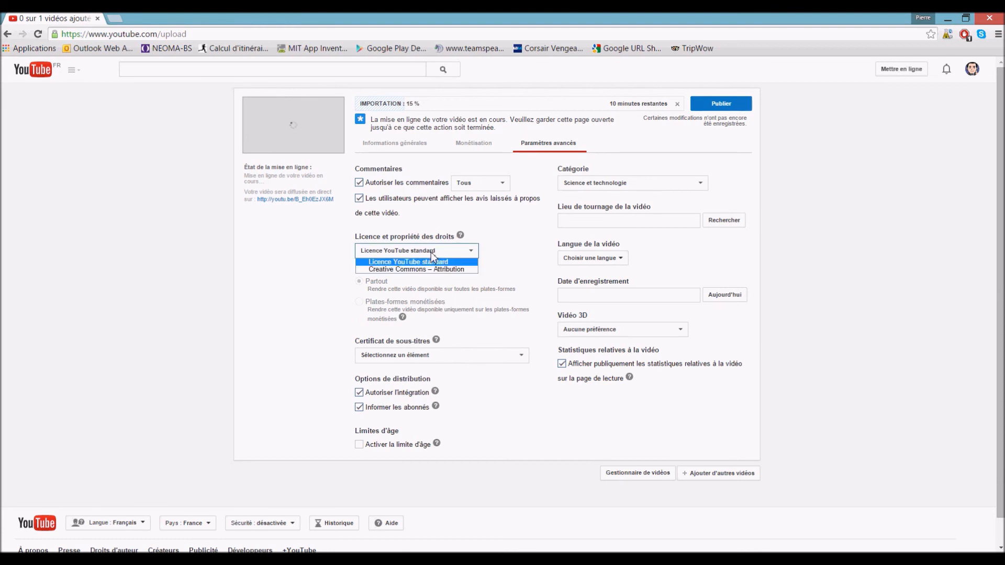
{"action": "left_click", "coordinate": [435, 261]}
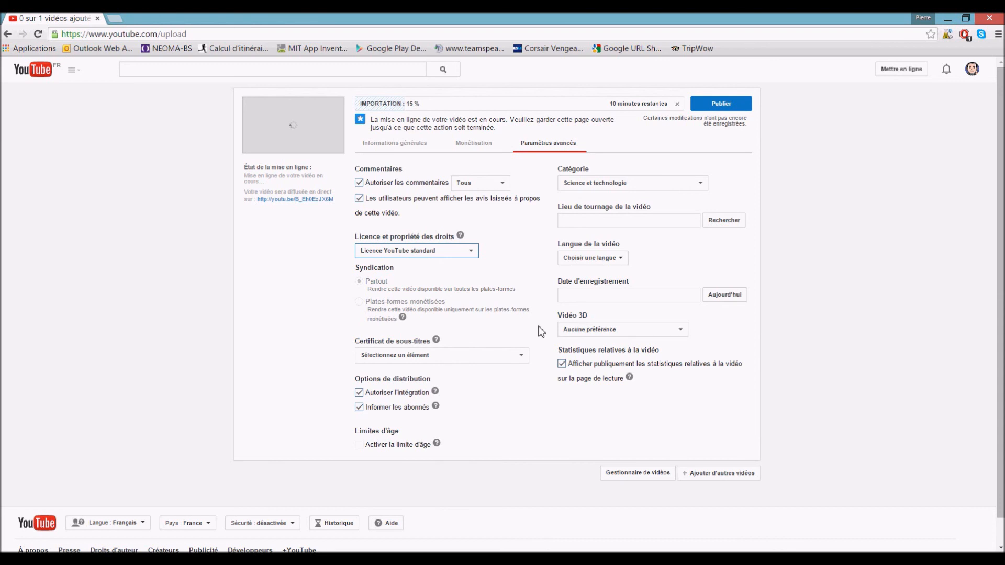
{"action": "left_click", "coordinate": [575, 184]}
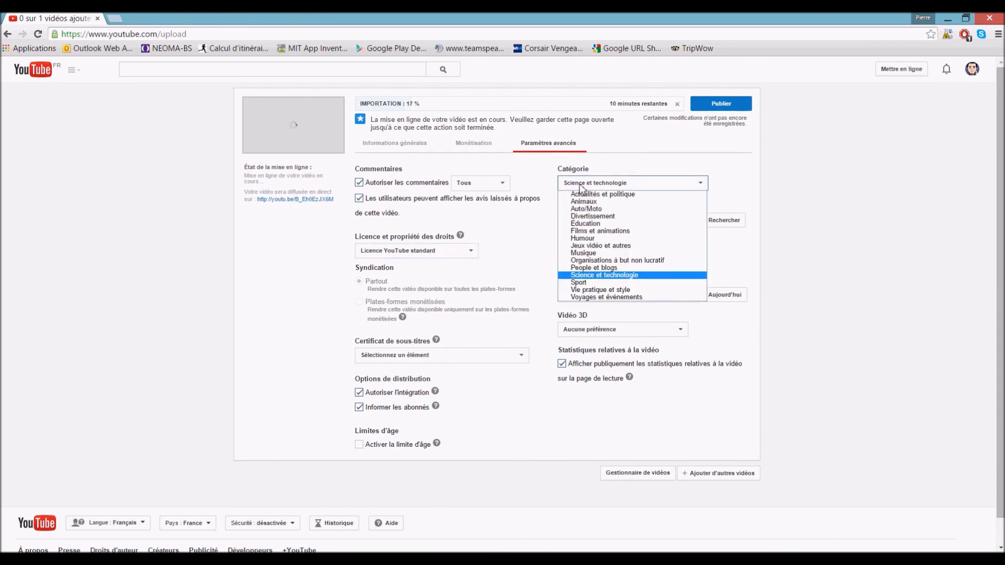
{"action": "left_click", "coordinate": [586, 277]}
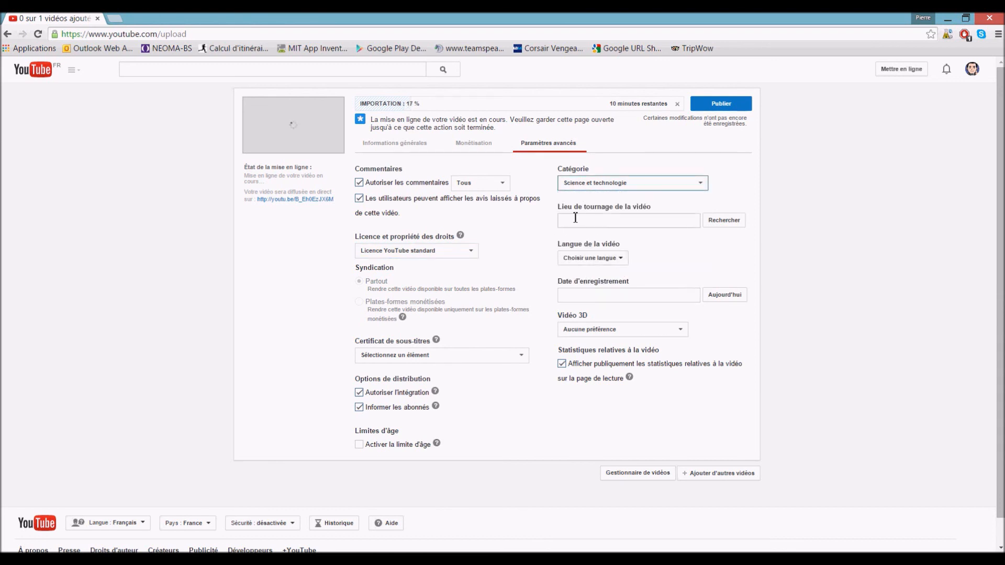
Try to set the video's filming location to Reims
{"action": "left_click", "coordinate": [614, 222]}
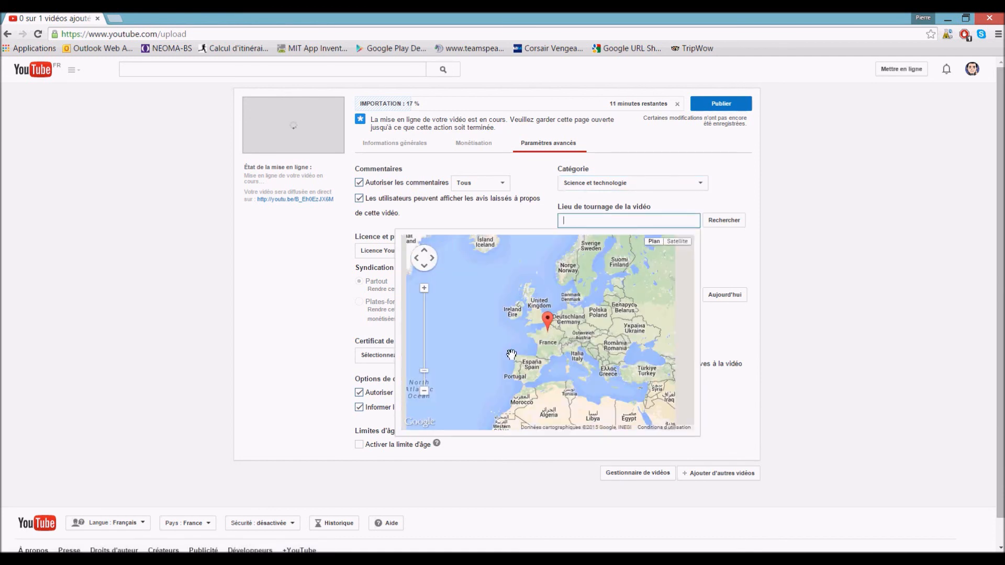
{"action": "type", "text": "Reims"}
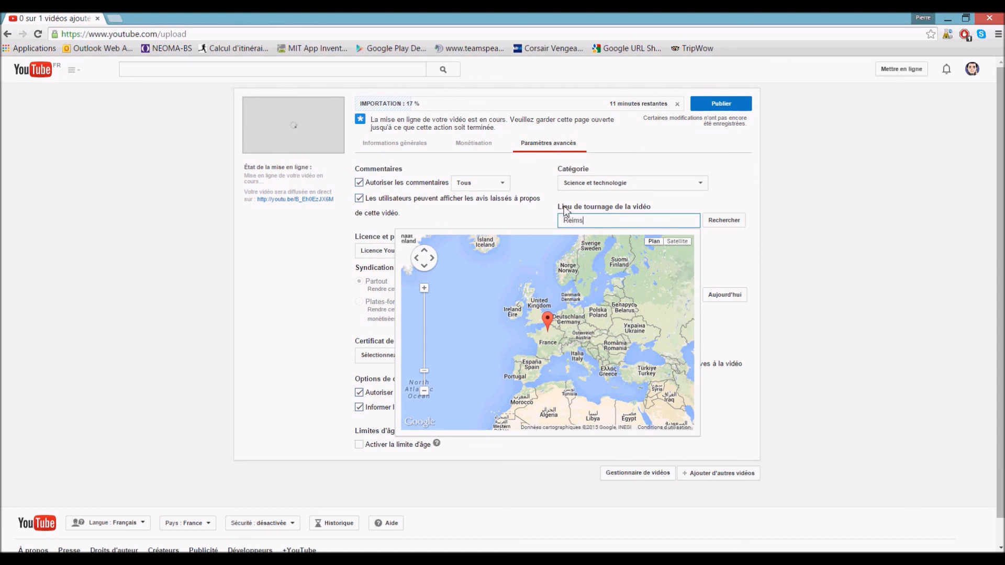
{"action": "left_click", "coordinate": [741, 265]}
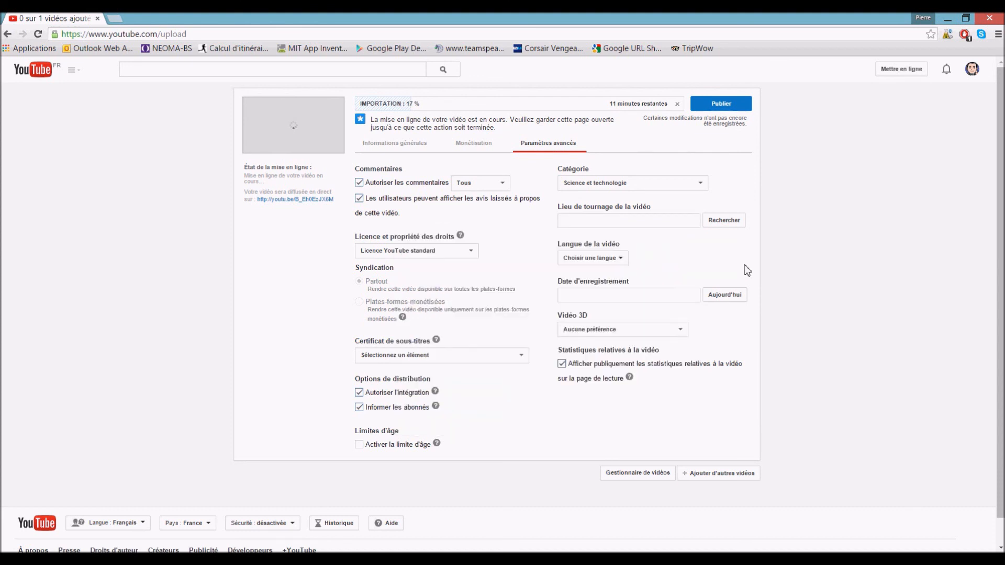
Set the video's language to Français and its recording date to 13 avril 2015
{"action": "left_click", "coordinate": [587, 262]}
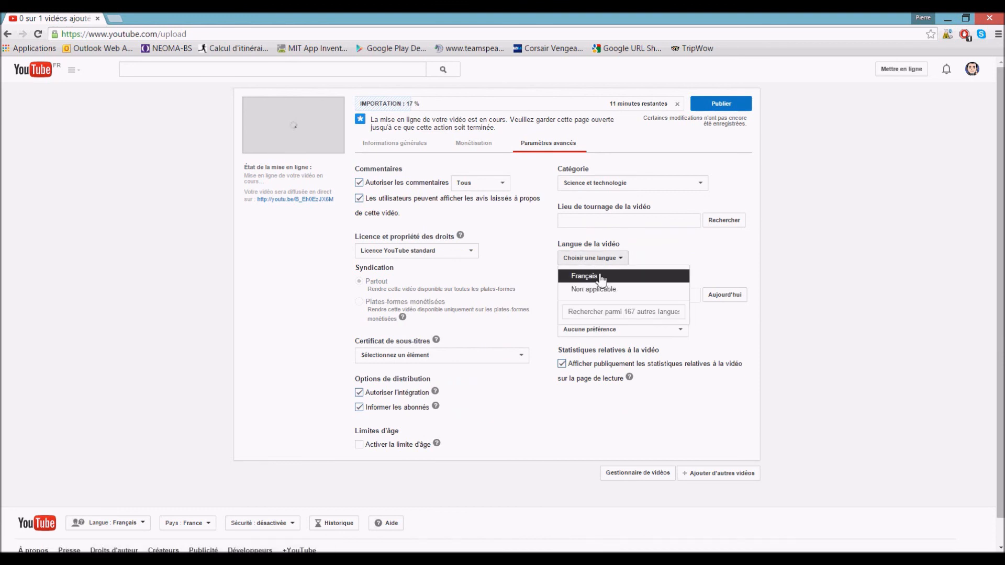
{"action": "left_click", "coordinate": [601, 276]}
{"action": "left_click", "coordinate": [618, 294]}
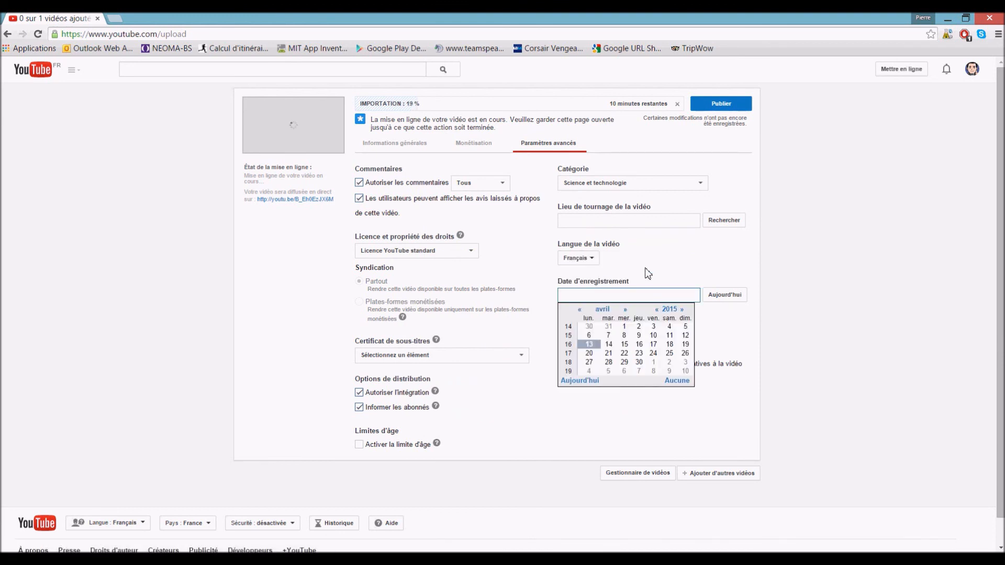
{"action": "left_click", "coordinate": [589, 344]}
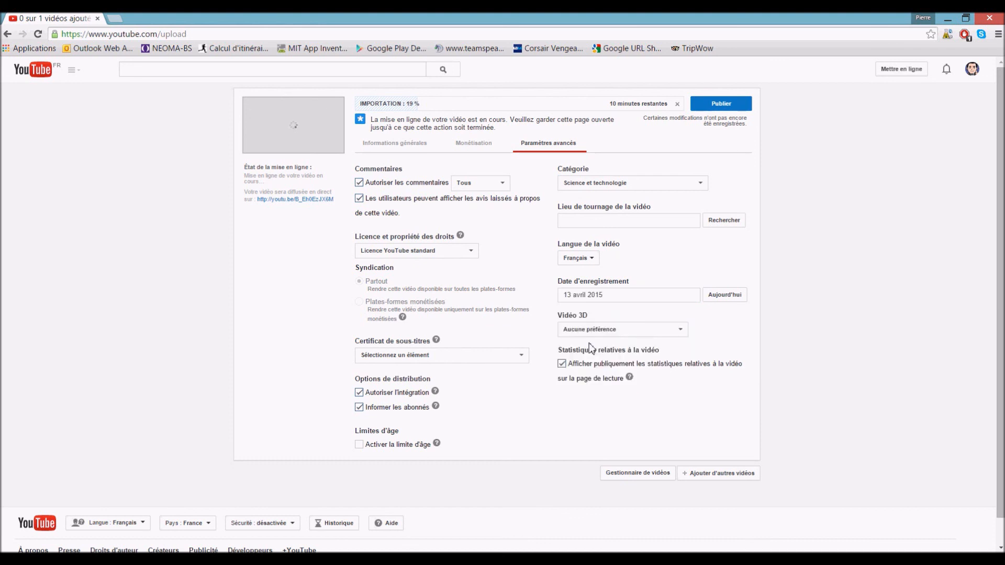
Look over the 3D video options and return to the video's general information
{"action": "left_click", "coordinate": [591, 329]}
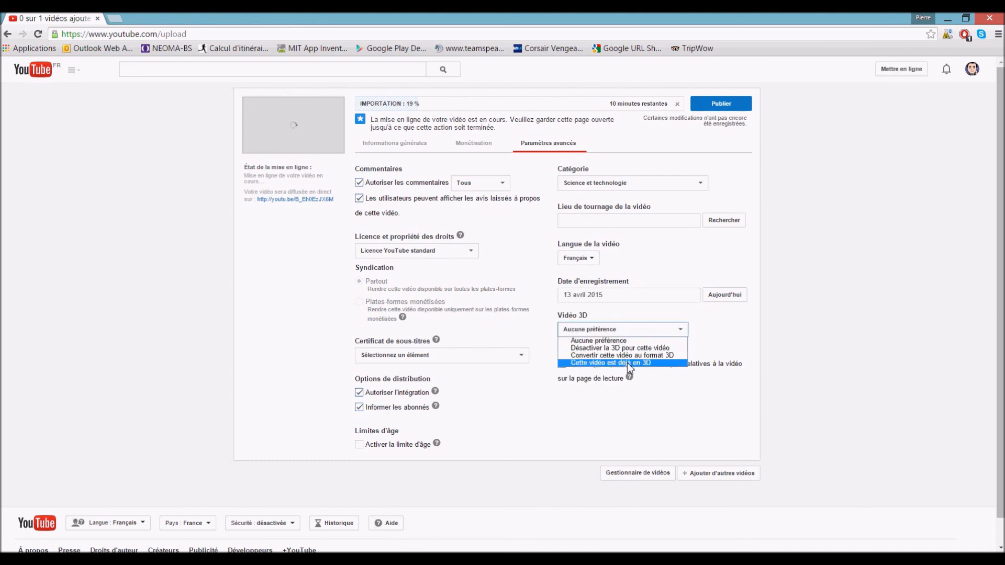
{"action": "left_click", "coordinate": [724, 327]}
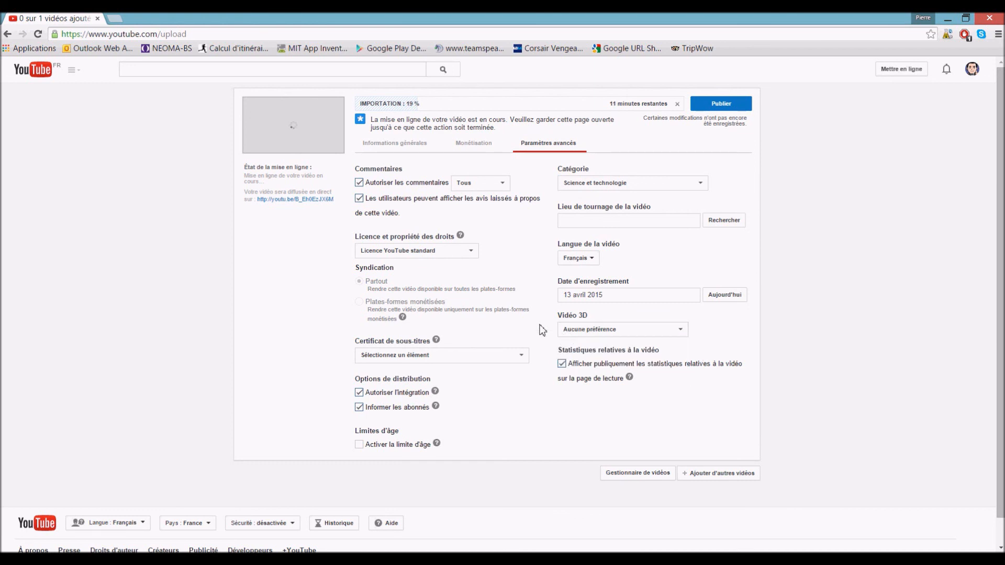
{"action": "left_click", "coordinate": [399, 148]}
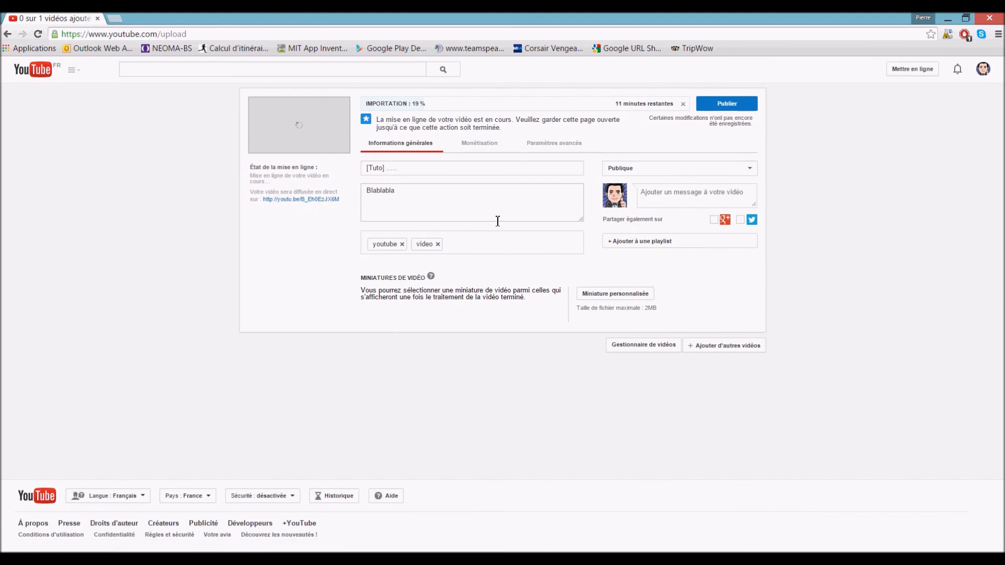